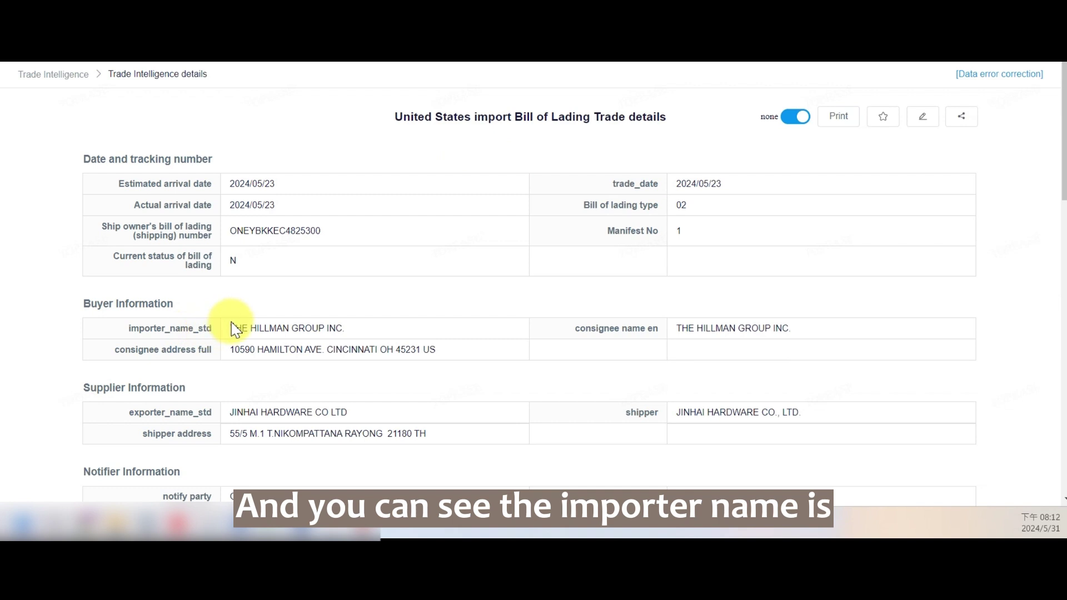
Examine the importer, supplier and shipper address in the bill of lading details
left_click_drag(231, 328, 289, 328)
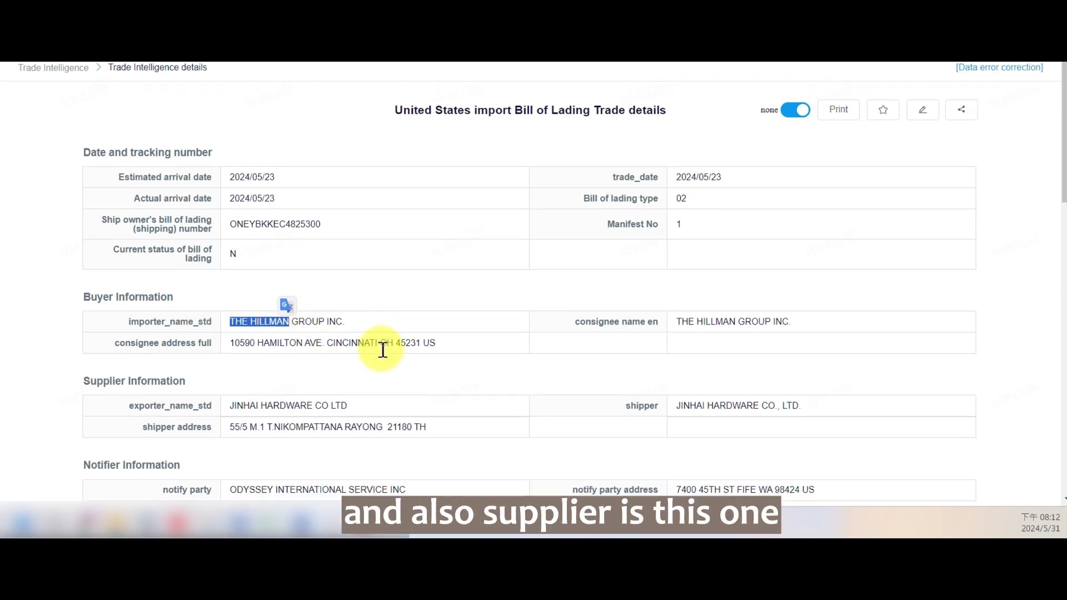
scroll(382, 350, "down", 2)
left_click_drag(676, 319, 759, 320)
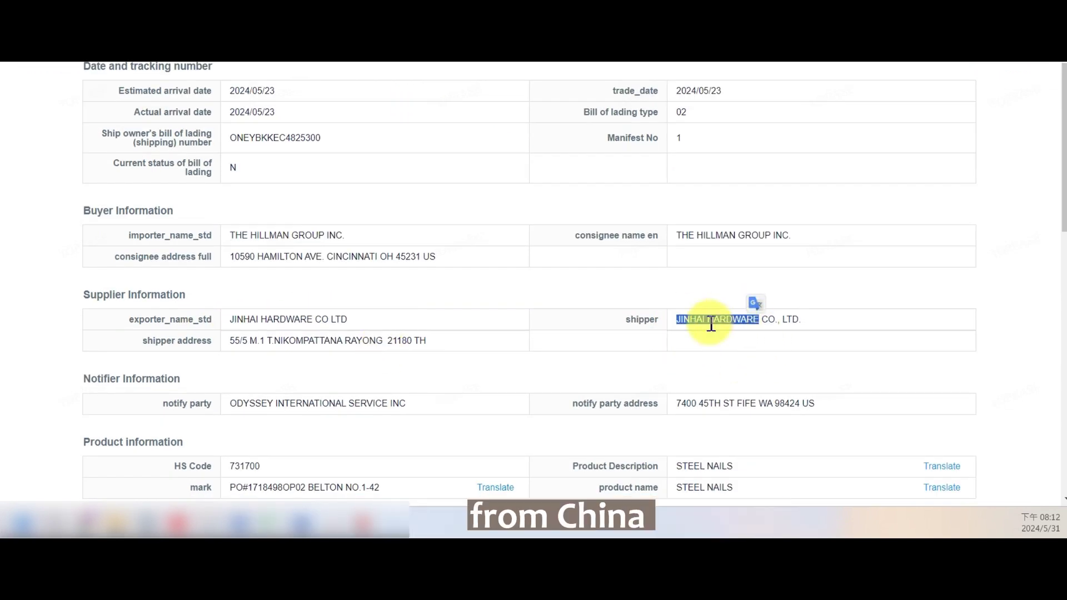
left_click_drag(432, 346, 227, 339)
scroll(402, 335, "down", 5)
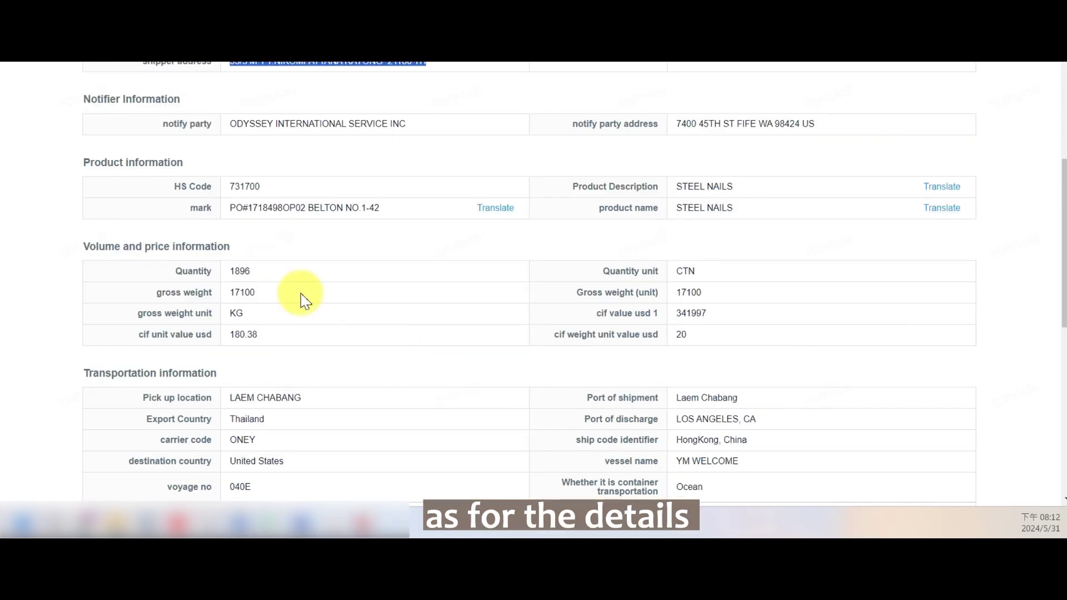
Examine the shipment's quantity, weight, CIF value, destination country, voyage number and transport method
left_click_drag(142, 268, 288, 281)
left_click(234, 295)
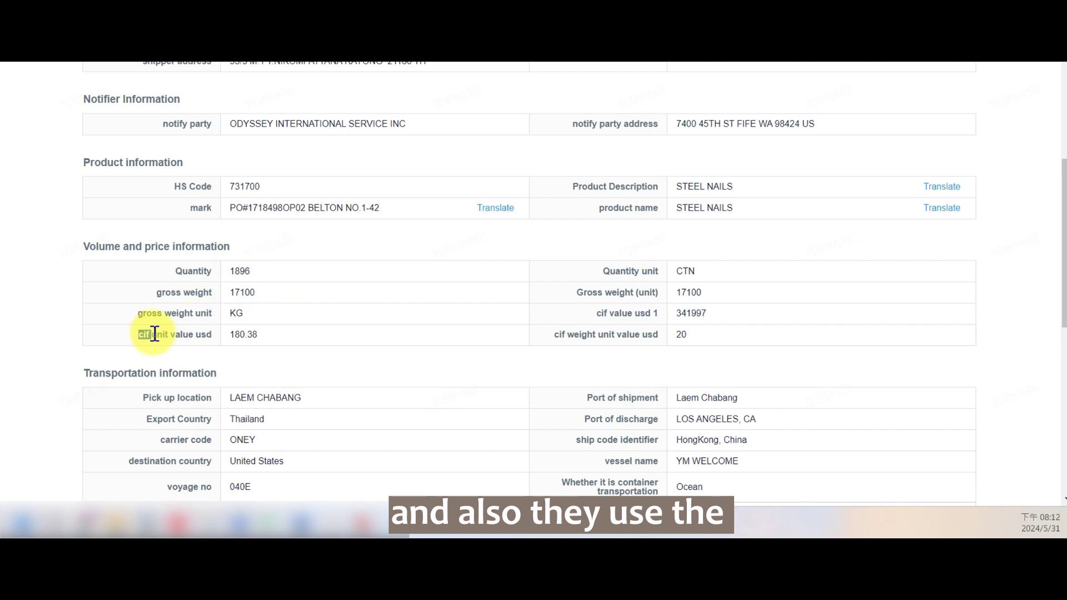
left_click_drag(634, 313, 707, 314)
scroll(709, 324, "down", 3)
left_click_drag(284, 274, 229, 275)
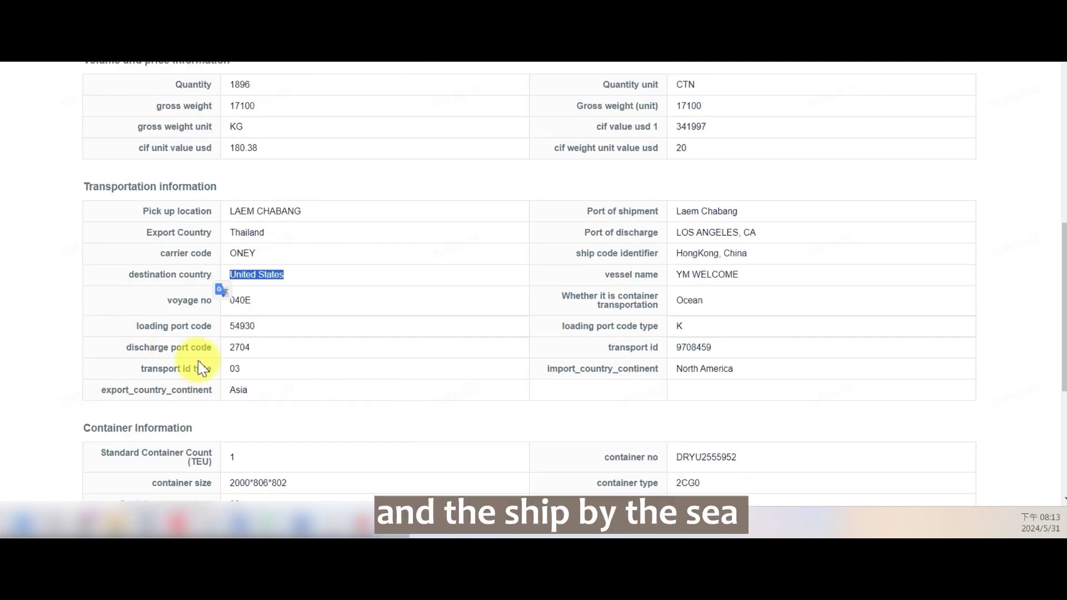
left_click_drag(170, 310, 233, 303)
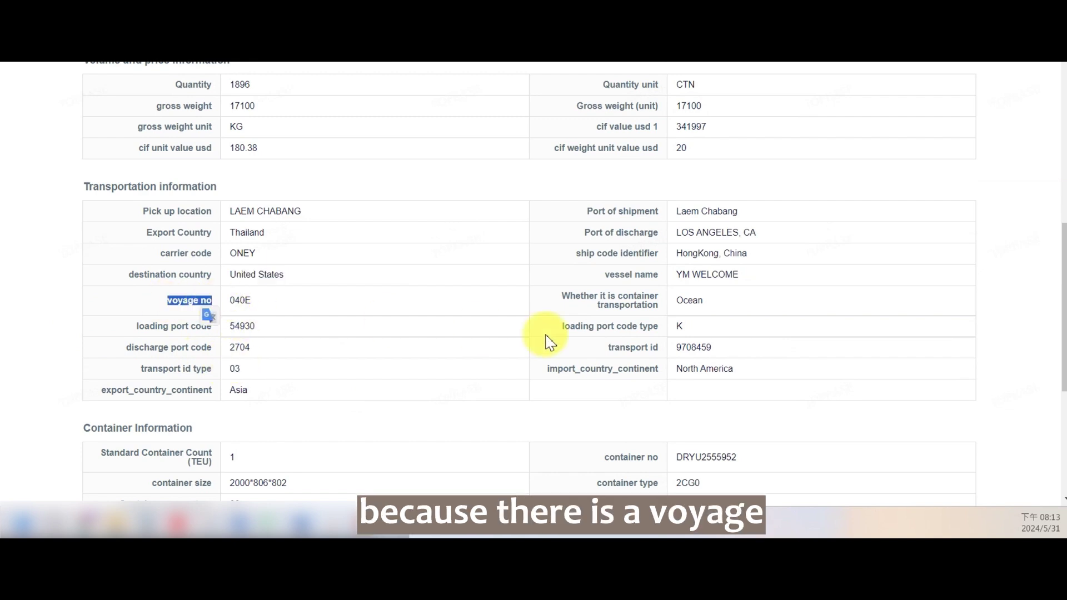
left_click(716, 311)
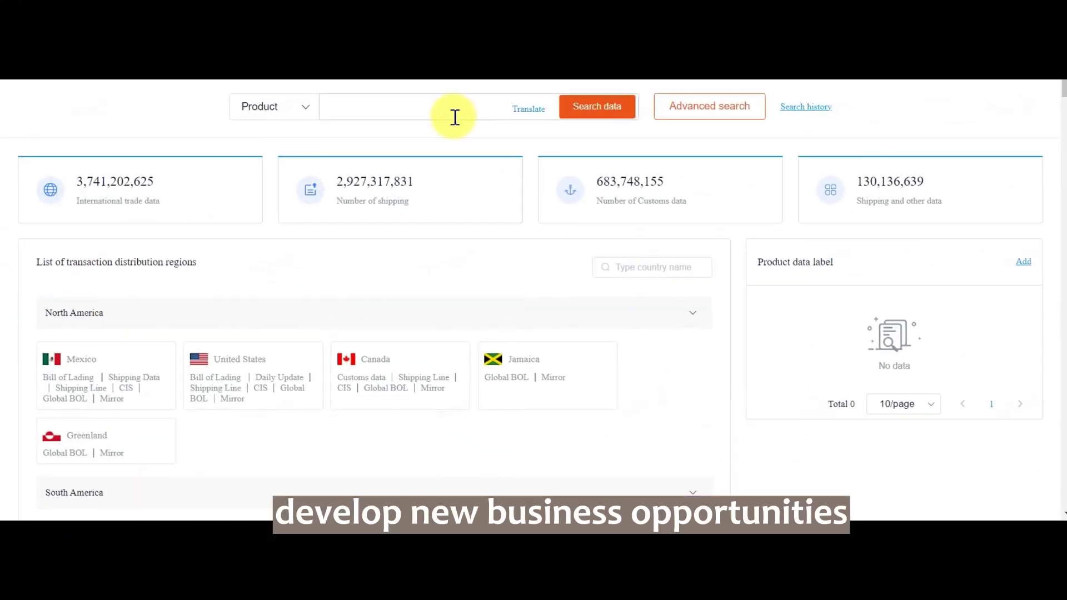
Search the trade data for the product Connector and review the worldwide buyer ranking
left_click(455, 117)
type("Connector")
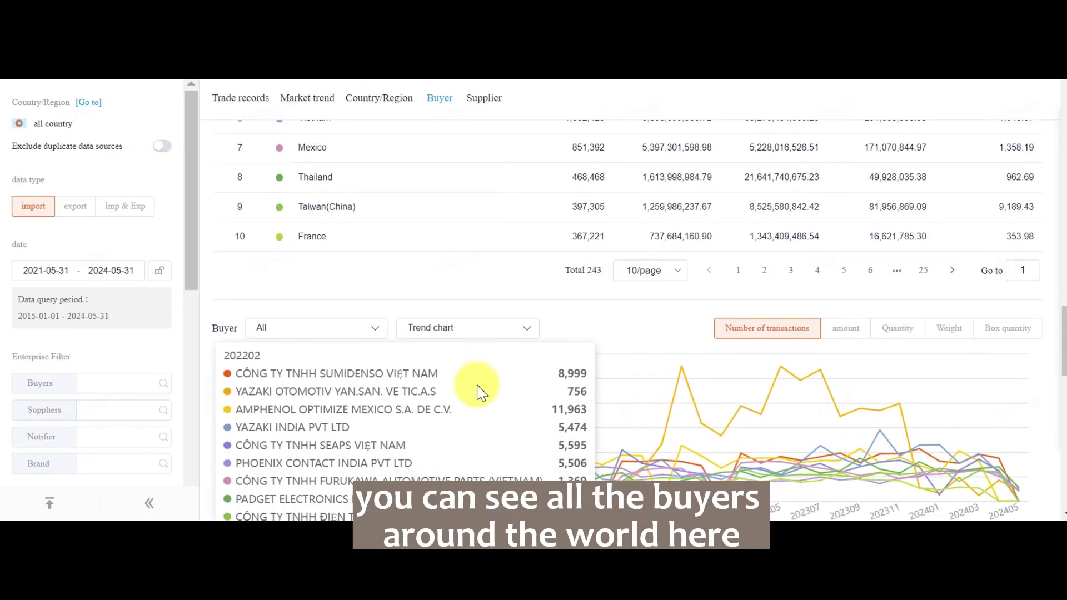
scroll(476, 388, "down", 3)
scroll(710, 466, "down", 3)
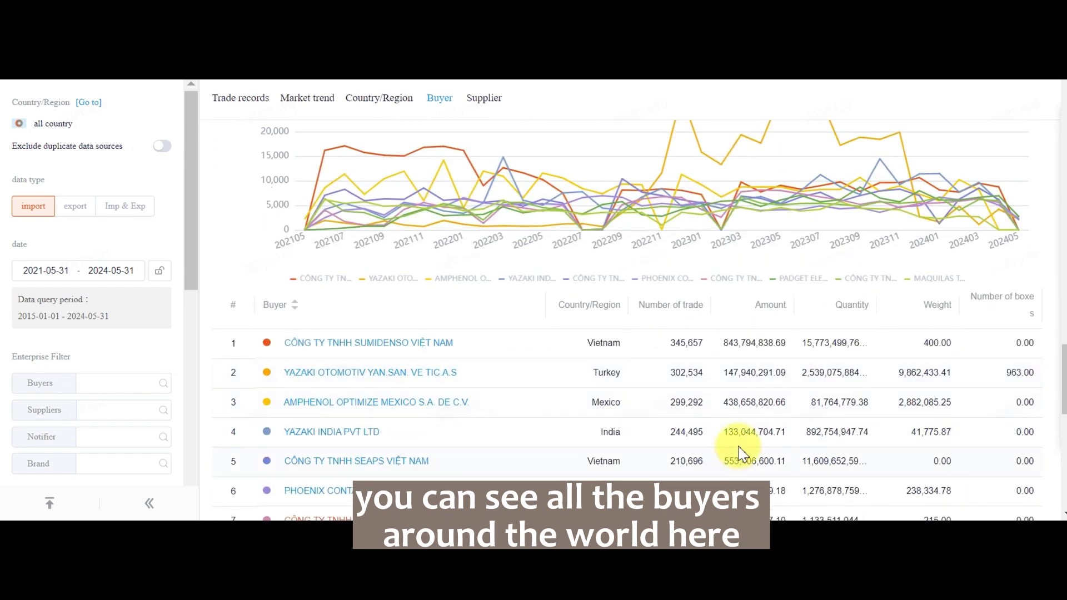
Filter the Connector records to destination country United States and review the resulting buyer list
left_click(92, 352)
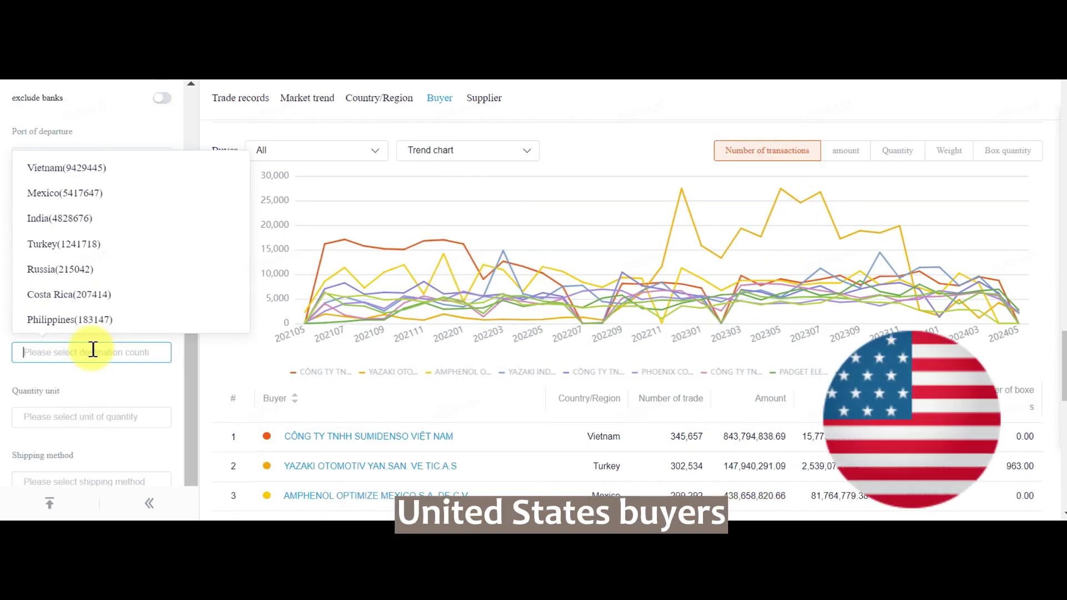
type("Uni")
key("Return")
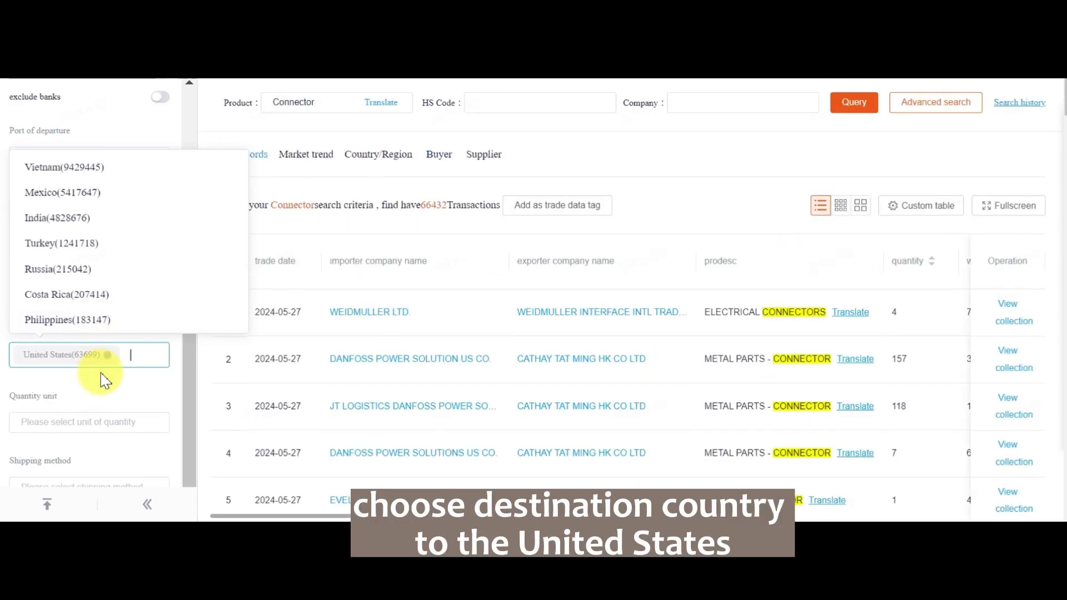
left_click(121, 393)
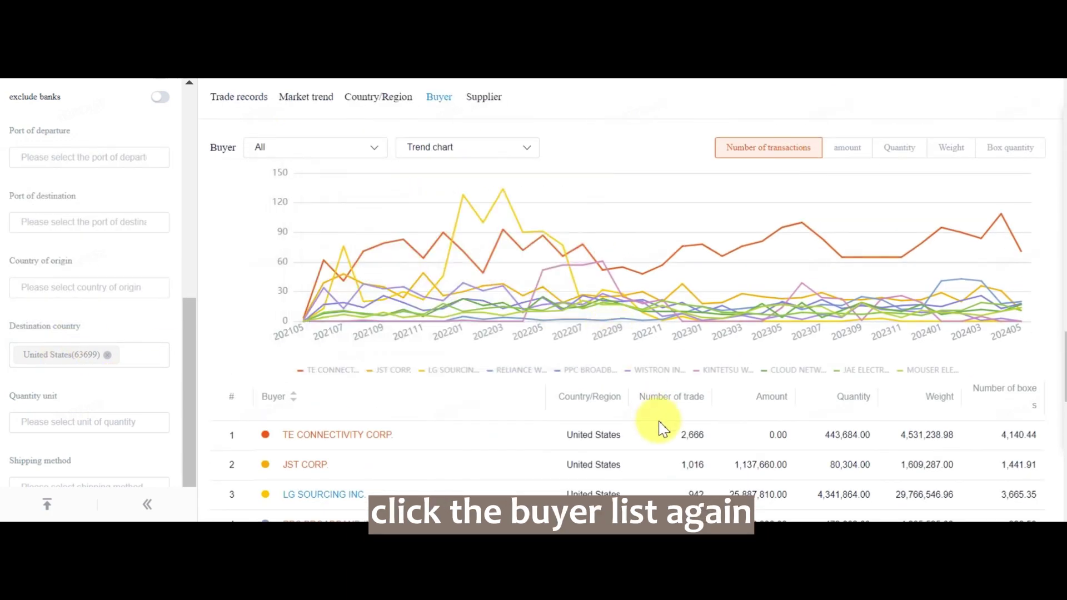
scroll(665, 424, "down", 4)
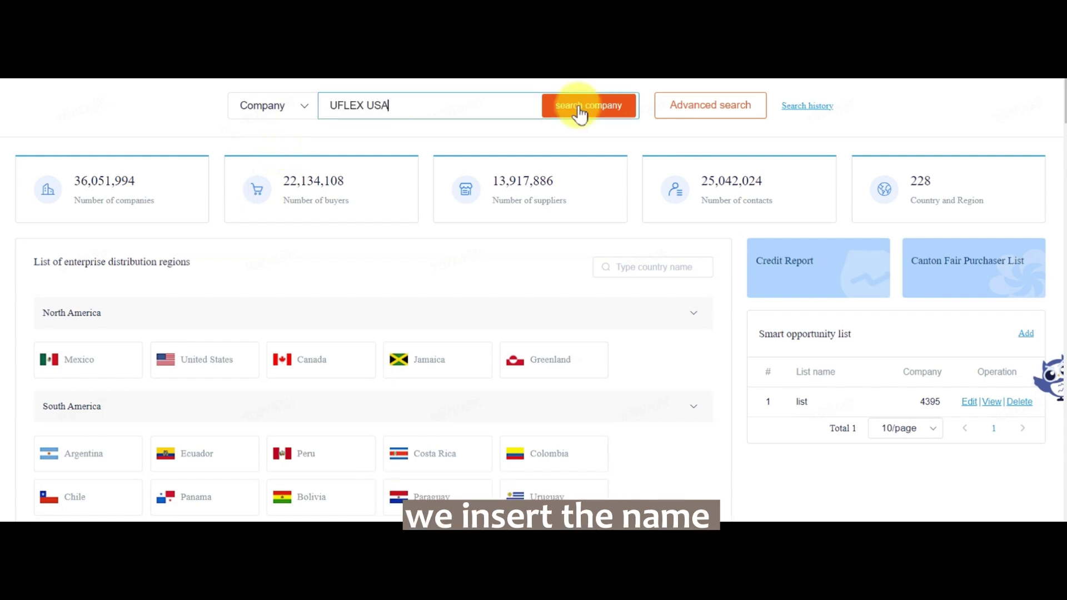
Search for the company UFLEX USA and review the detailed statistics of its suppliers and their countries
left_click(578, 113)
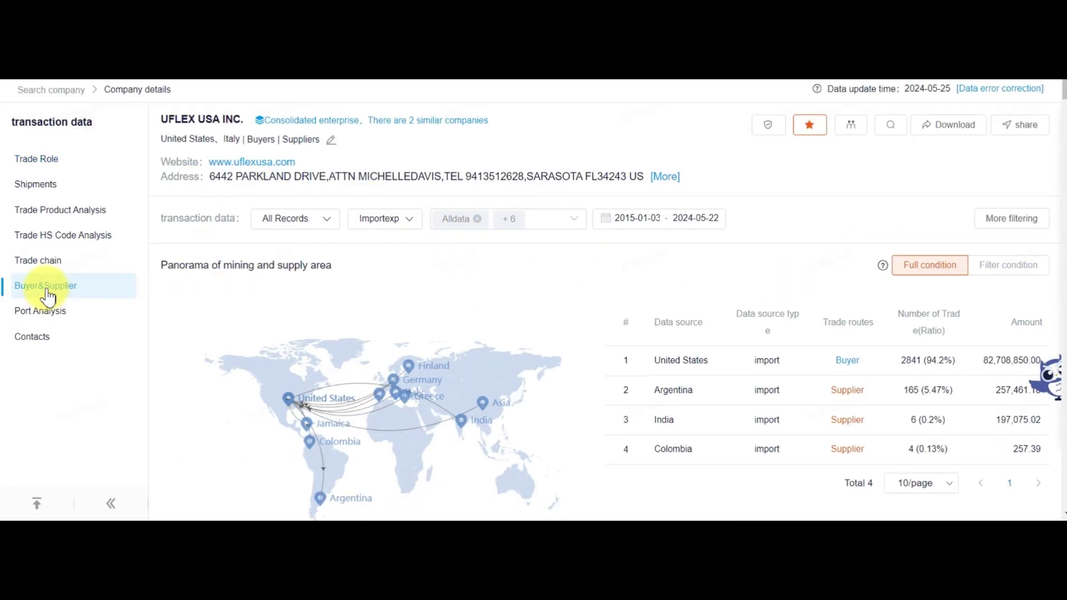
left_click(48, 296)
left_click(784, 153)
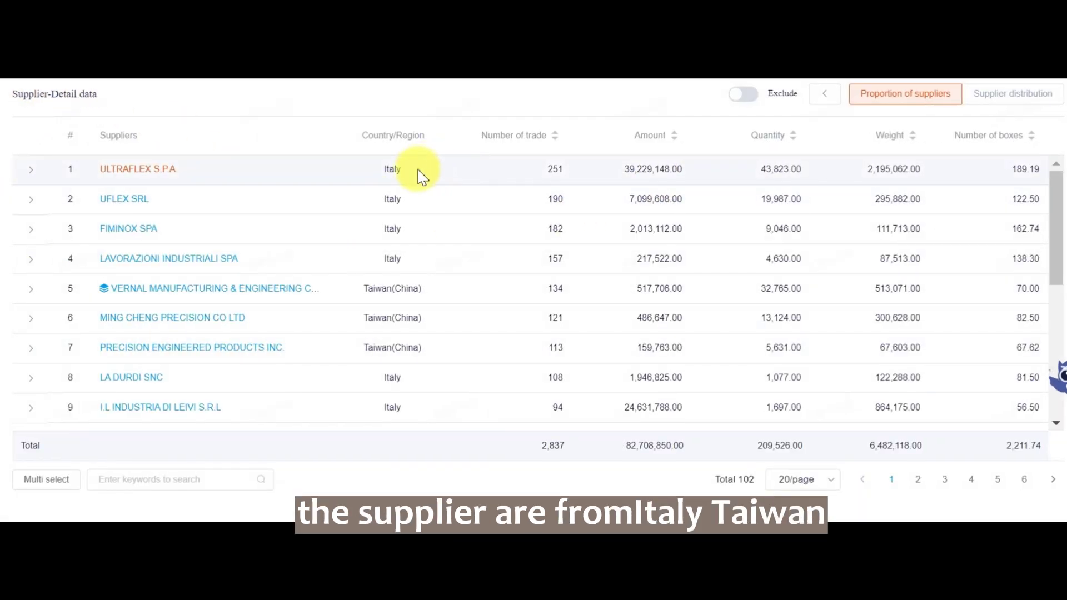
scroll(425, 303, "down", 6)
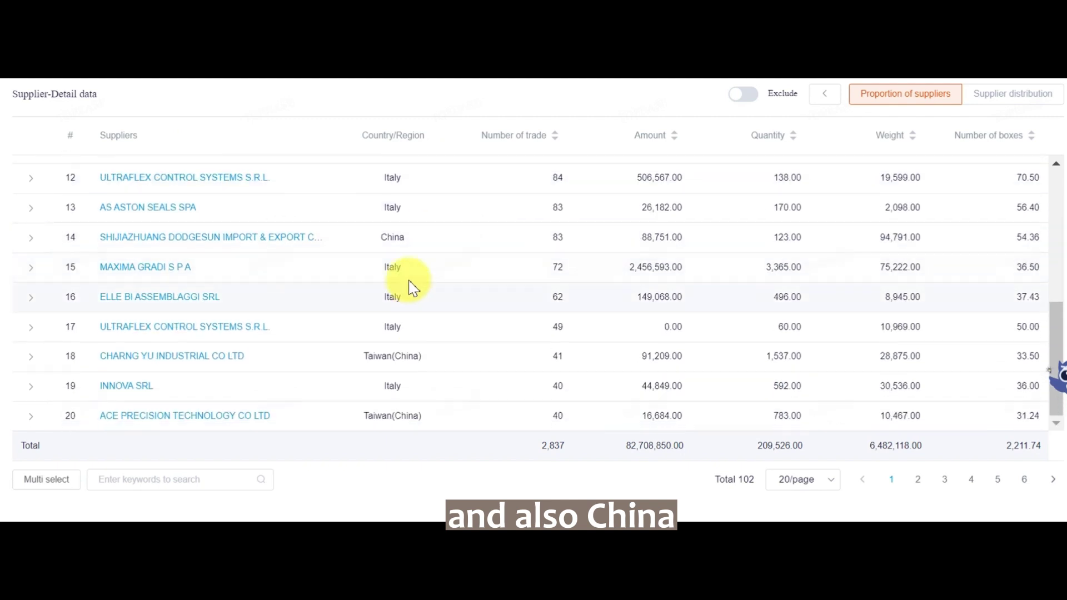
scroll(411, 286, "up", 6)
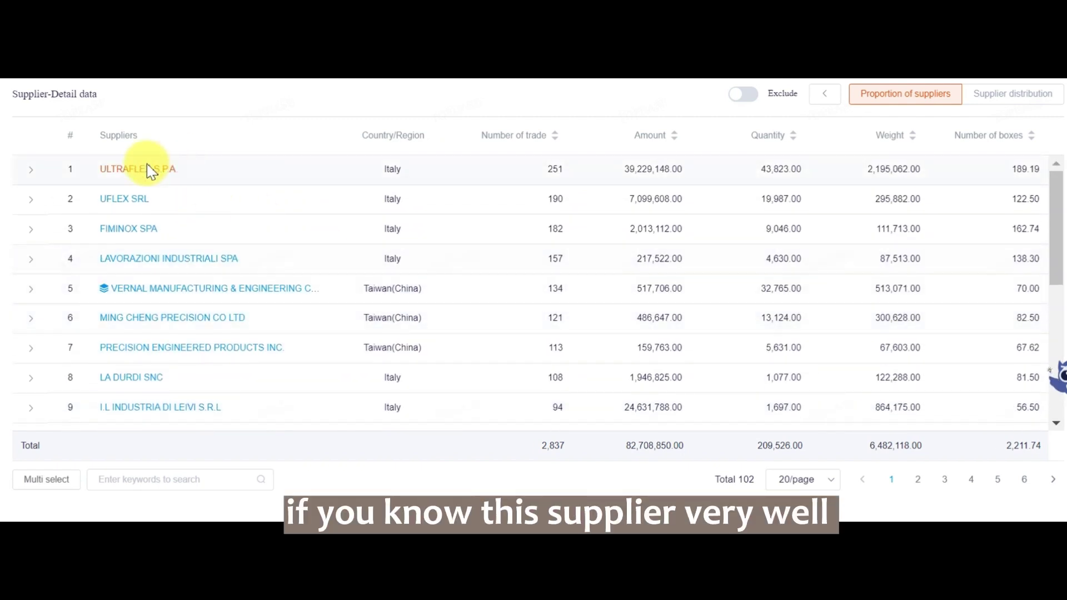
Filter UFLEX USA's shipments to the supplier Ultraflex and open the first shipment record's details
double_click(97, 172)
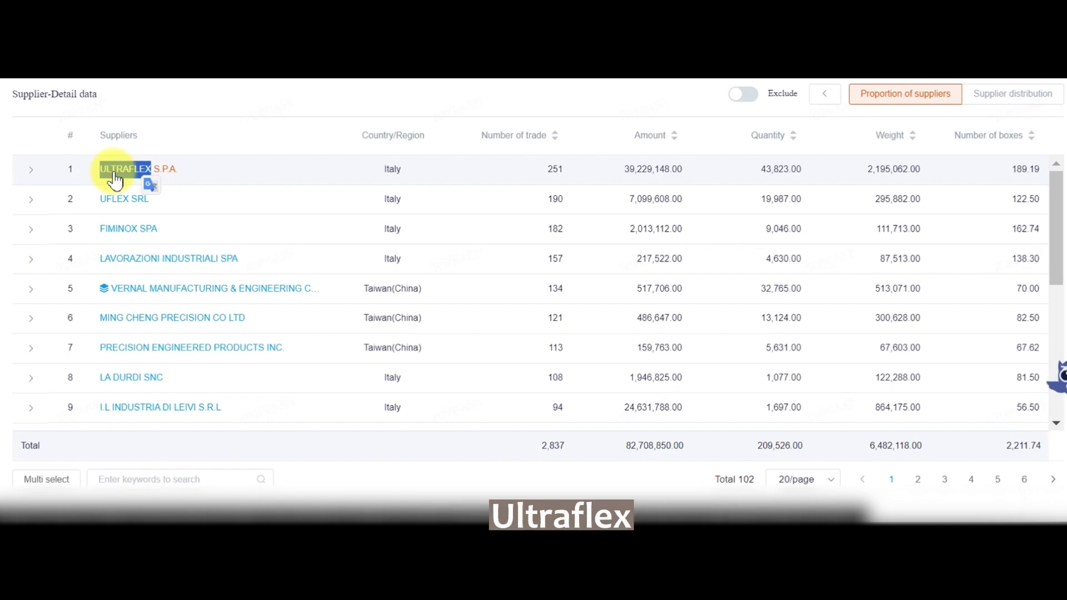
left_click(831, 98)
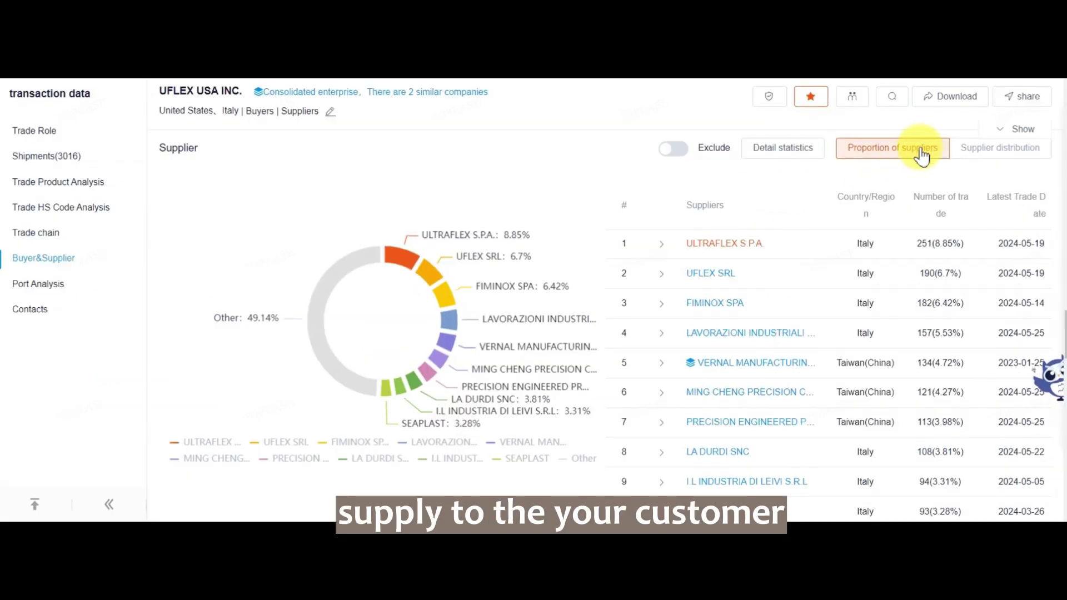
scroll(939, 184, "up", 10)
scroll(945, 203, "up", 20)
left_click(700, 219)
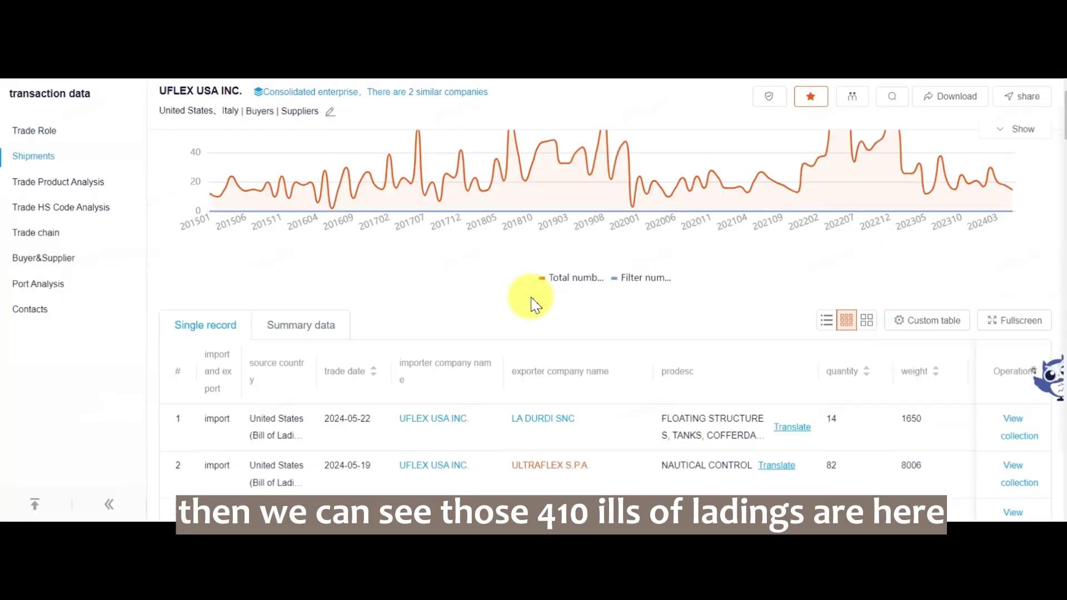
scroll(529, 298, "down", 3)
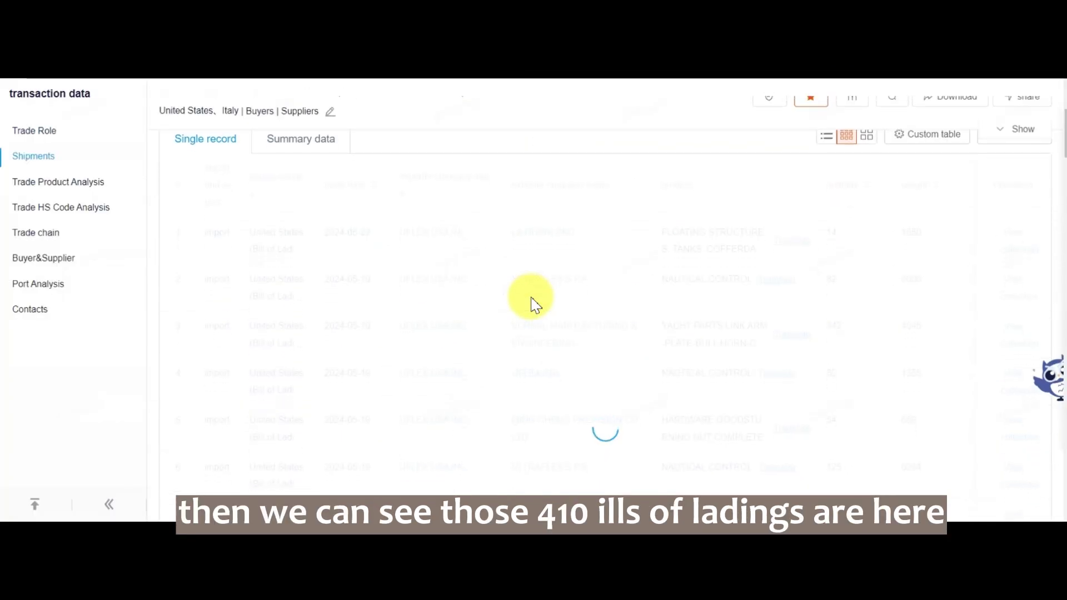
scroll(726, 441, "down", 4)
scroll(668, 428, "up", 2)
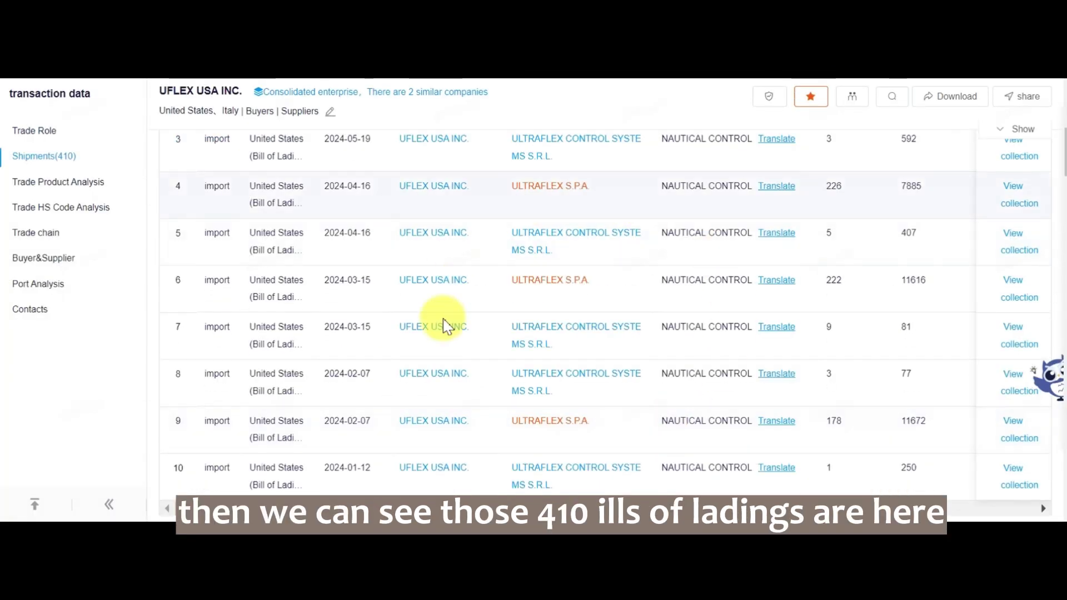
scroll(943, 209, "up", 4)
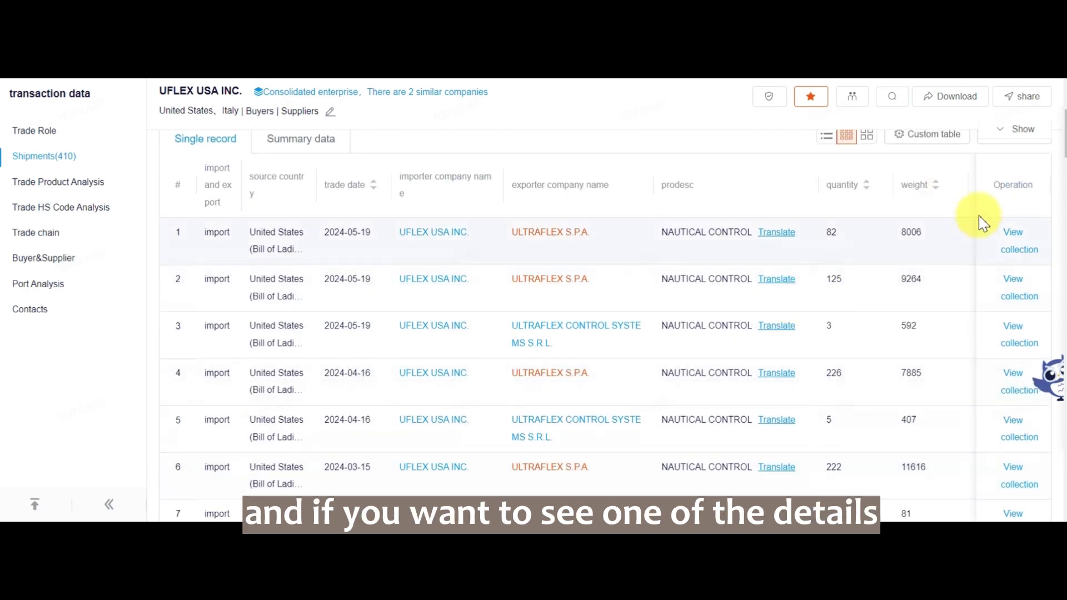
left_click(1011, 240)
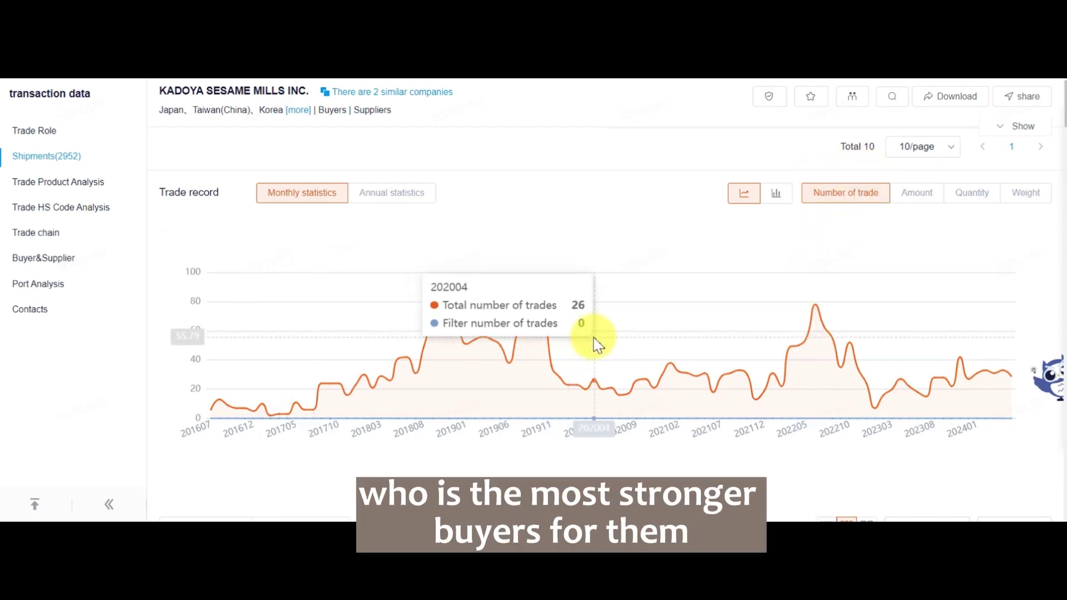
Open the buyer and supplier analysis for KADOYA SESAME MILLS INC
left_click(76, 262)
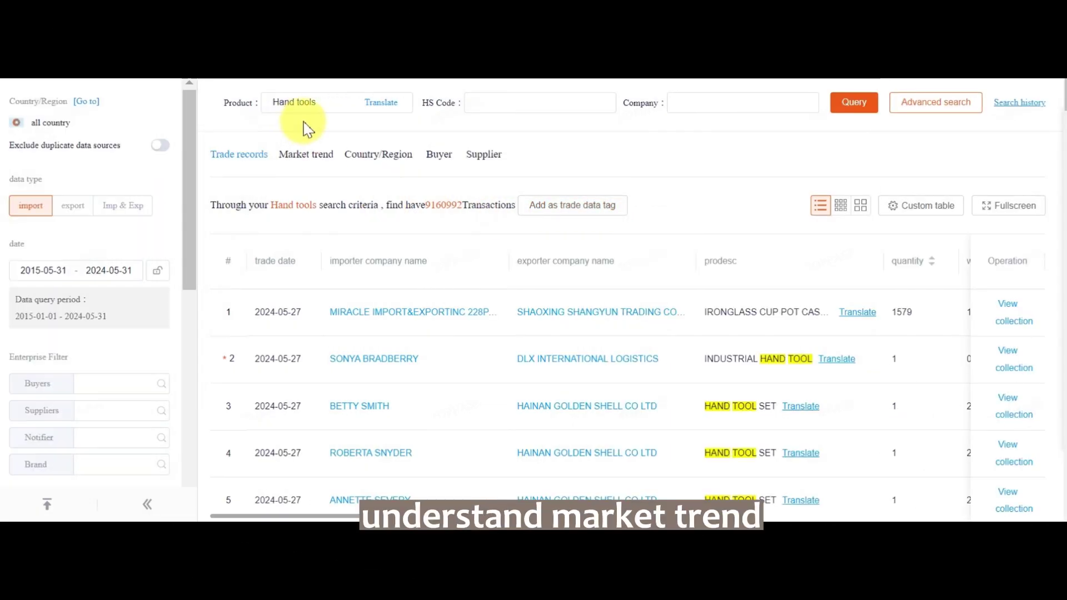
left_click_drag(323, 106, 263, 116)
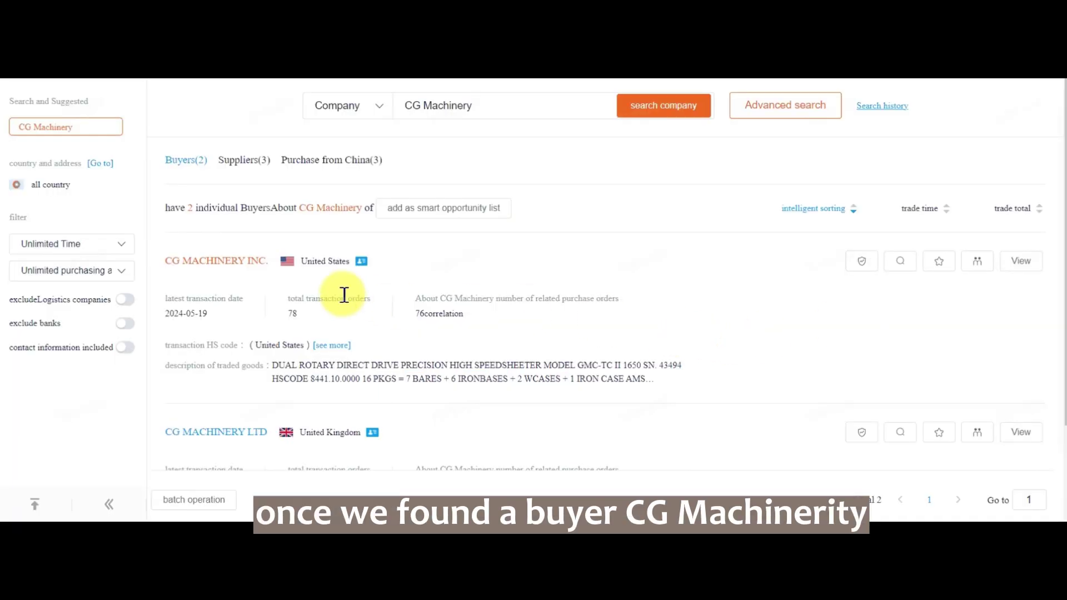
Look up the contacts of the United States buyer CG Machinery Inc. and review their positions and emails
left_click(901, 261)
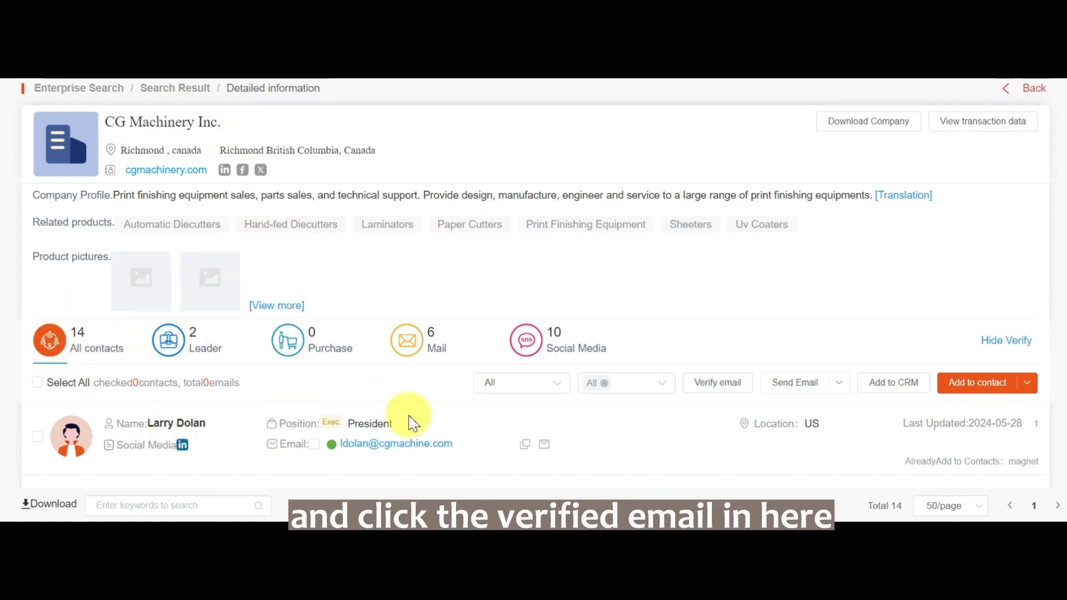
scroll(142, 376, "down", 4)
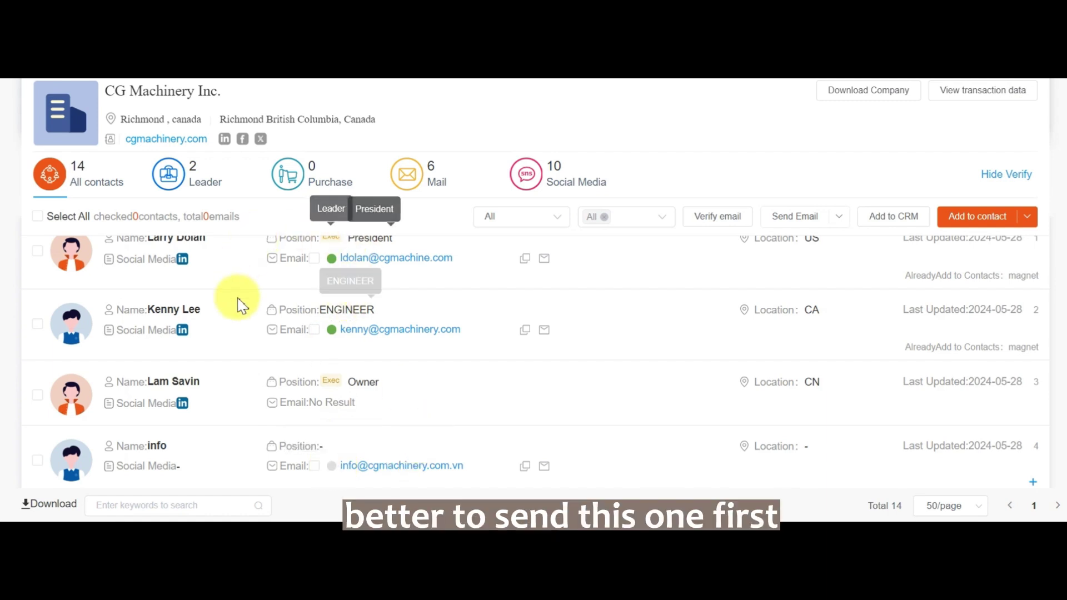
scroll(216, 379, "up", 2)
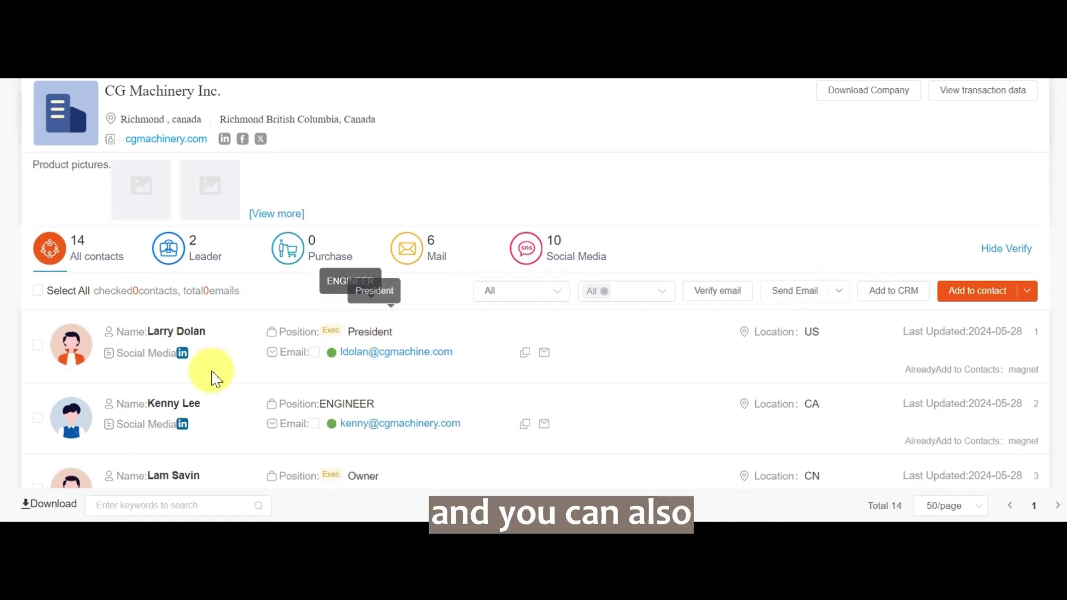
Open the company president's LinkedIn profile and start a connection invitation with an added note
left_click(182, 353)
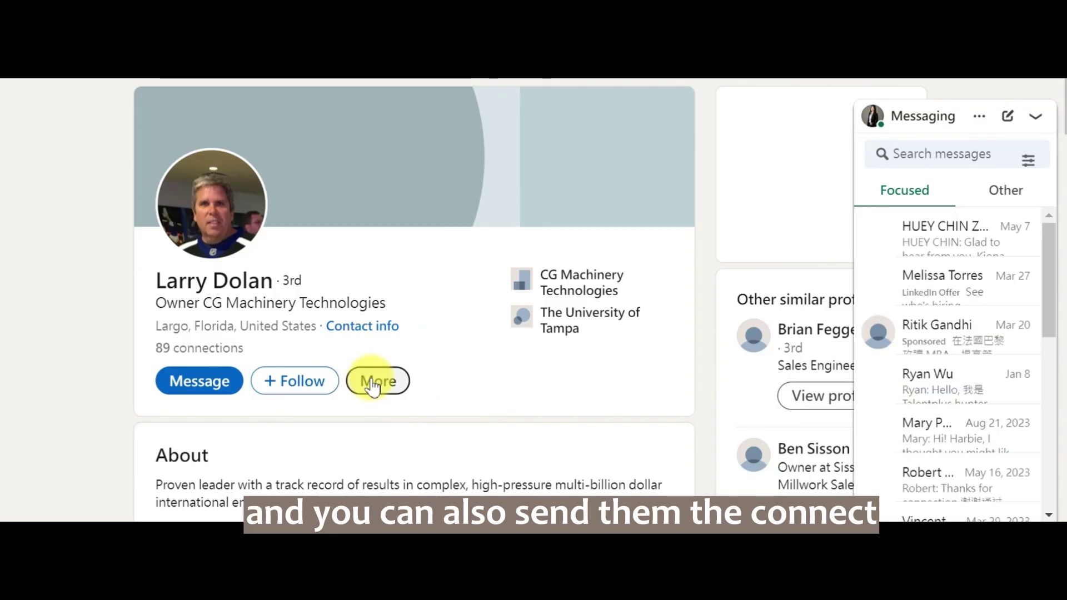
left_click(371, 382)
scroll(433, 450, "down", 2)
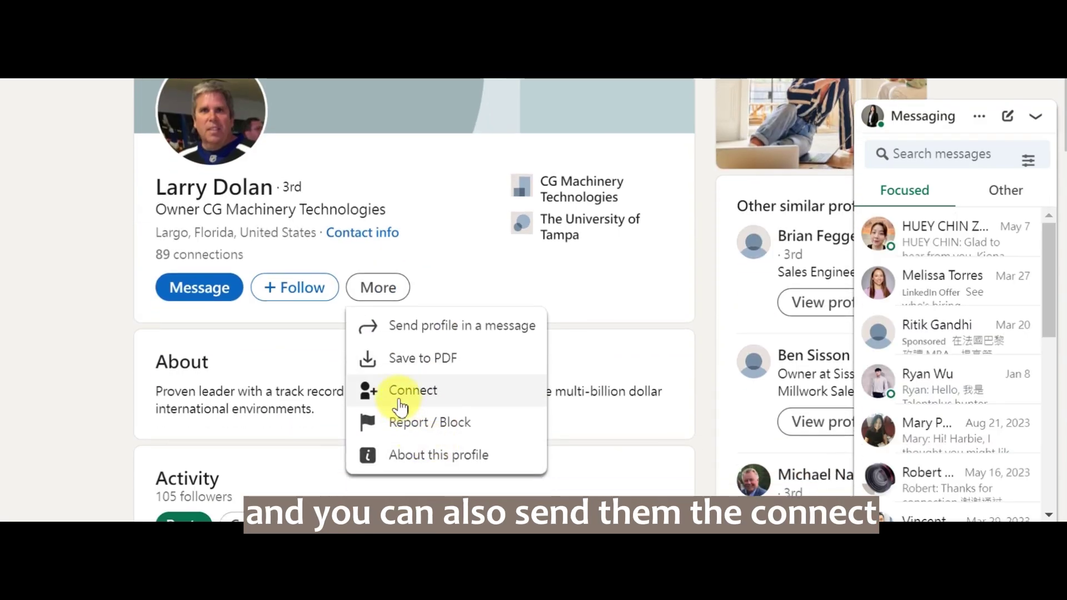
left_click(399, 402)
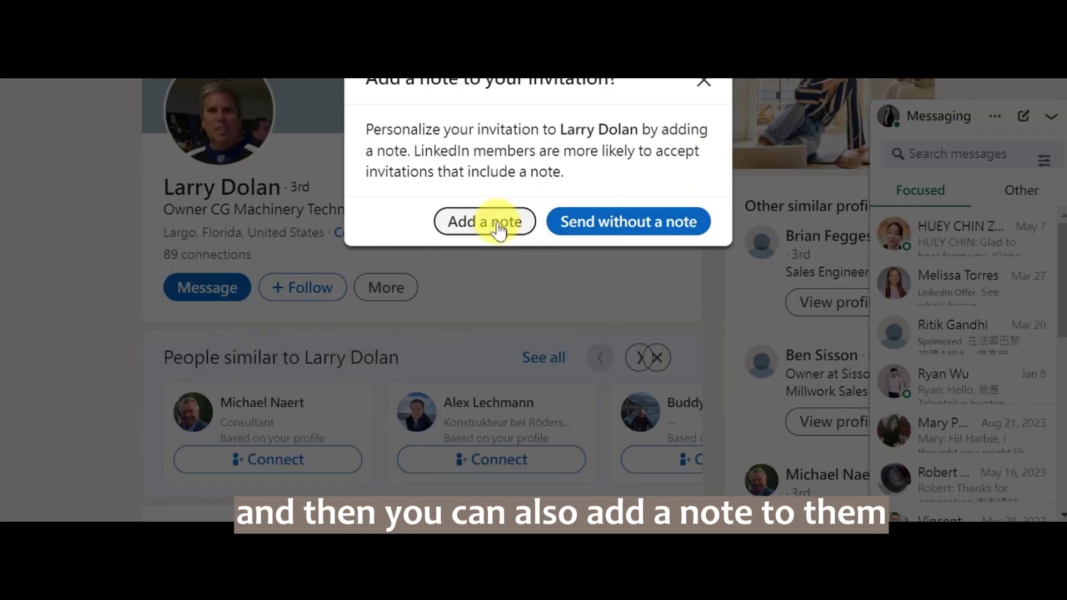
left_click(499, 228)
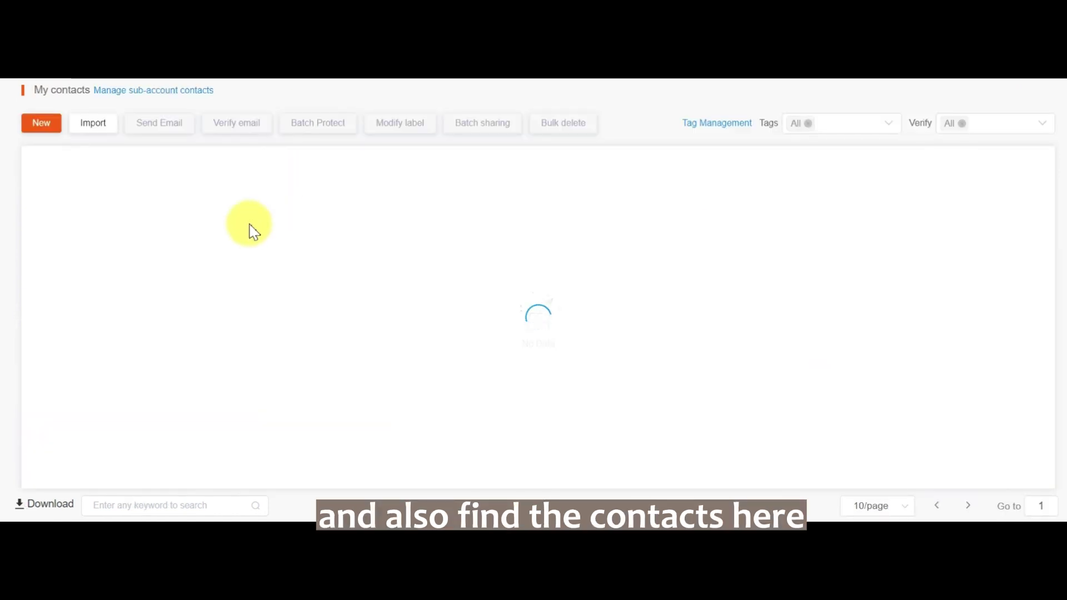
Select the CG Machinery engineer in the saved contacts and start composing an email without a template
left_click(36, 191)
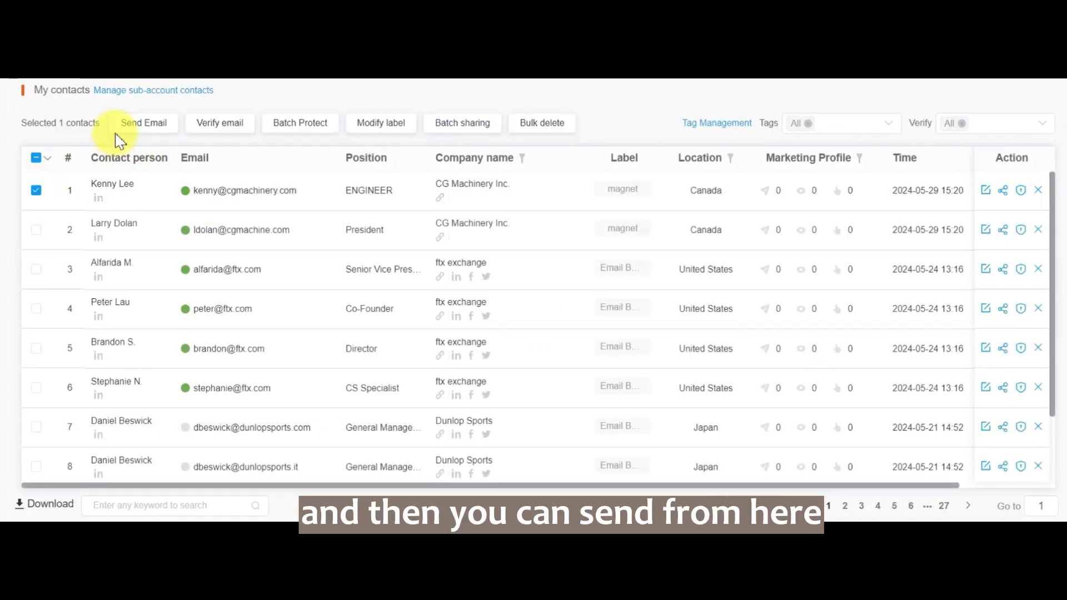
left_click(155, 124)
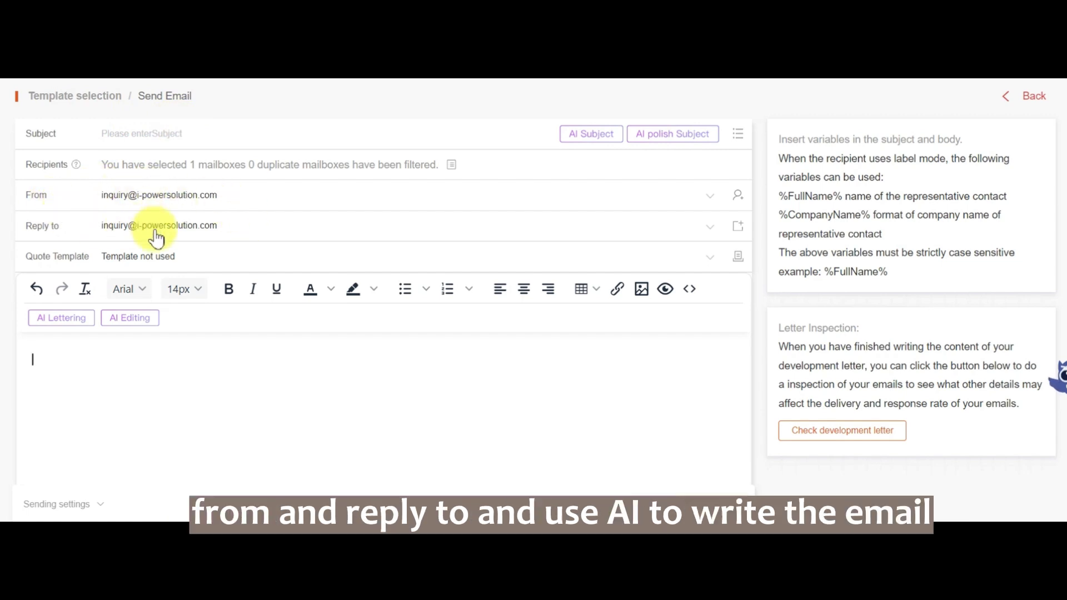
scroll(106, 336, "down", 2)
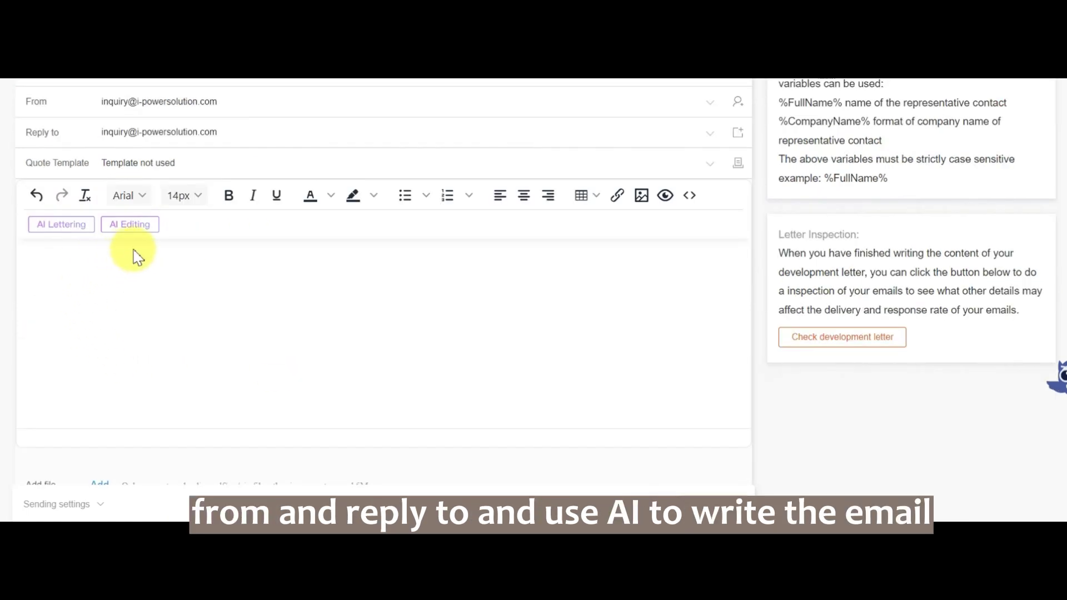
scroll(167, 272, "down", 2)
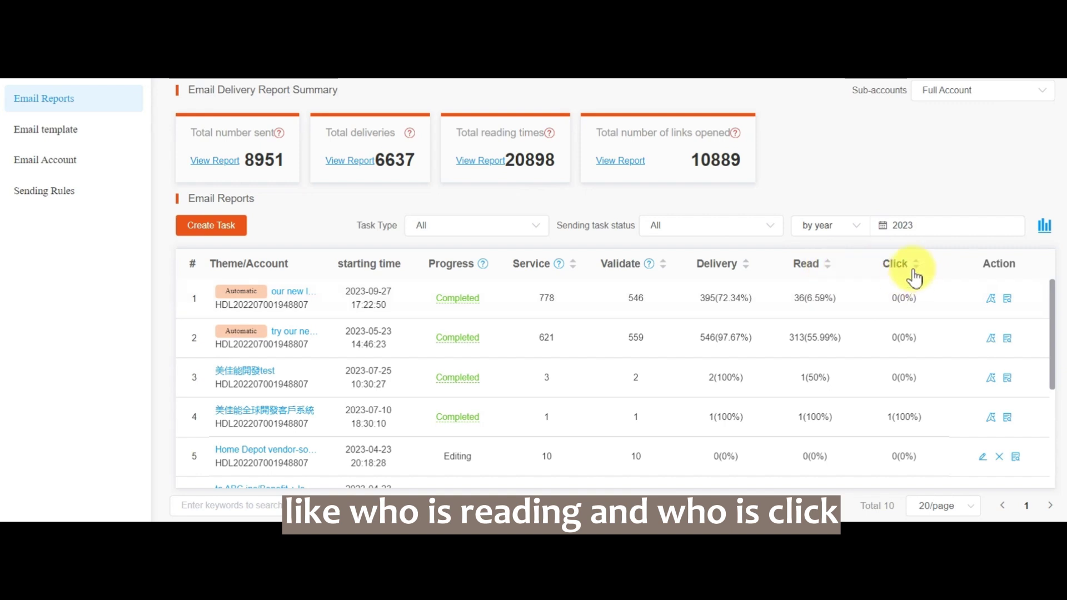
Open the mailing details of the completed "our new led reprots are released" email task
left_click(1006, 301)
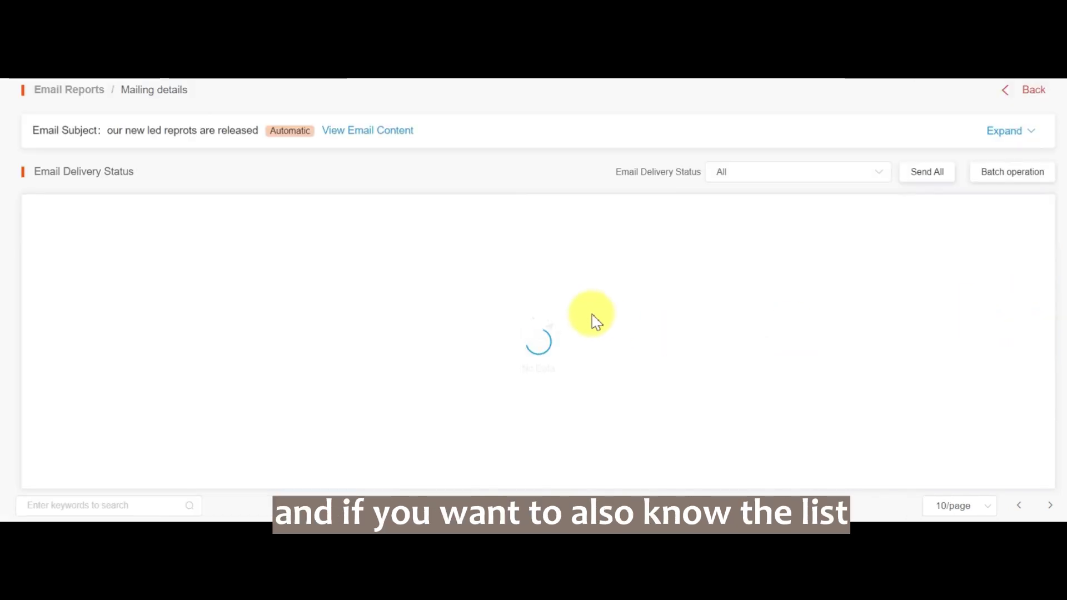